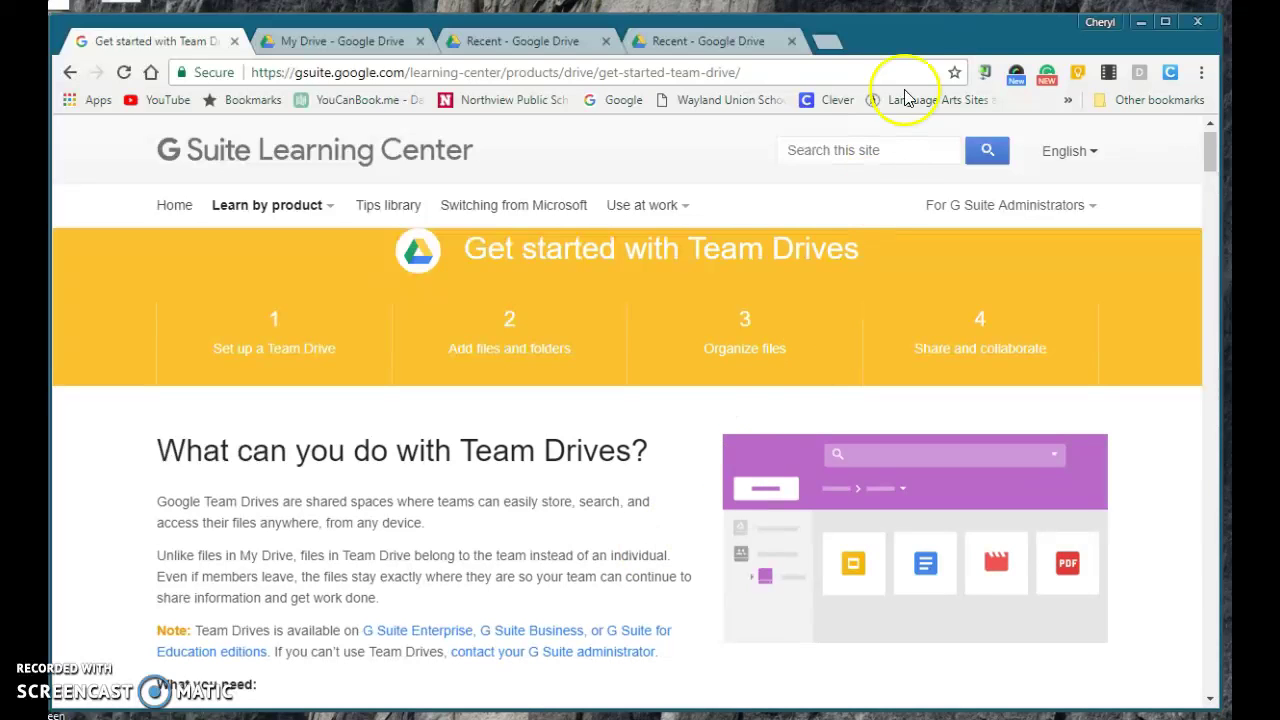
# - Make a short link and QR code for the Team Drives article, then go to My Drive
pyautogui.click(985, 76)
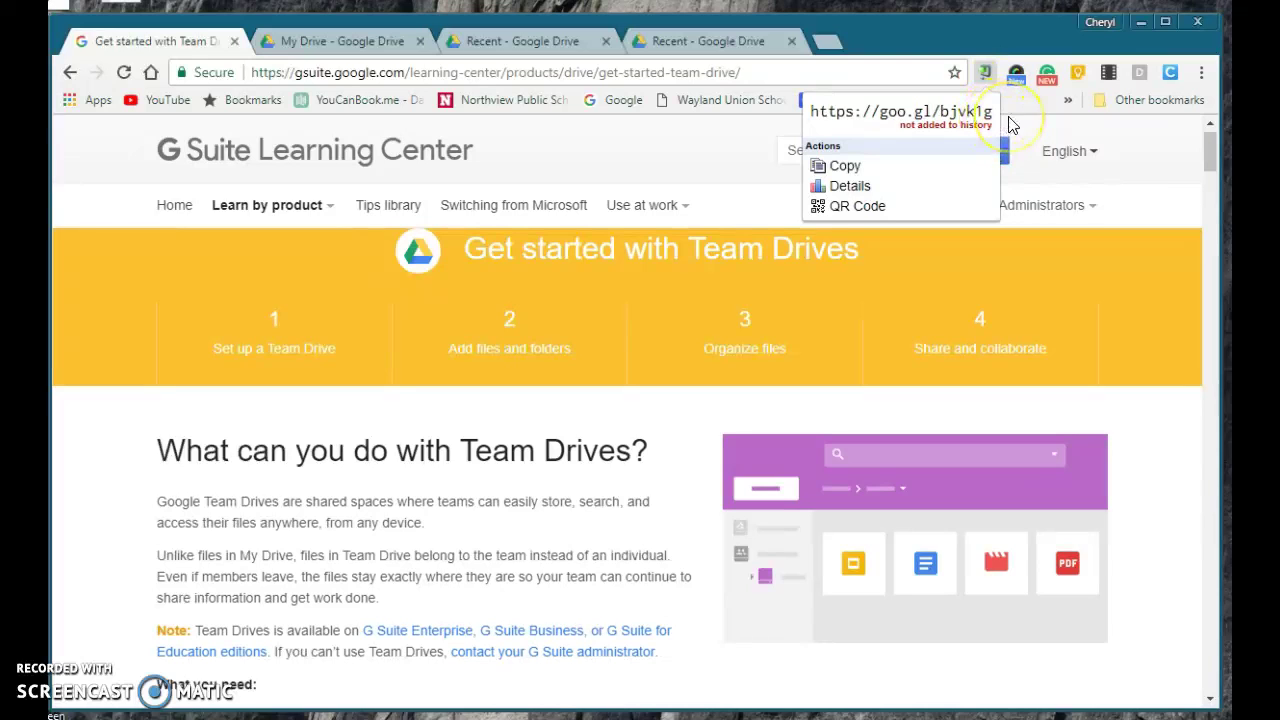
pyautogui.click(893, 206)
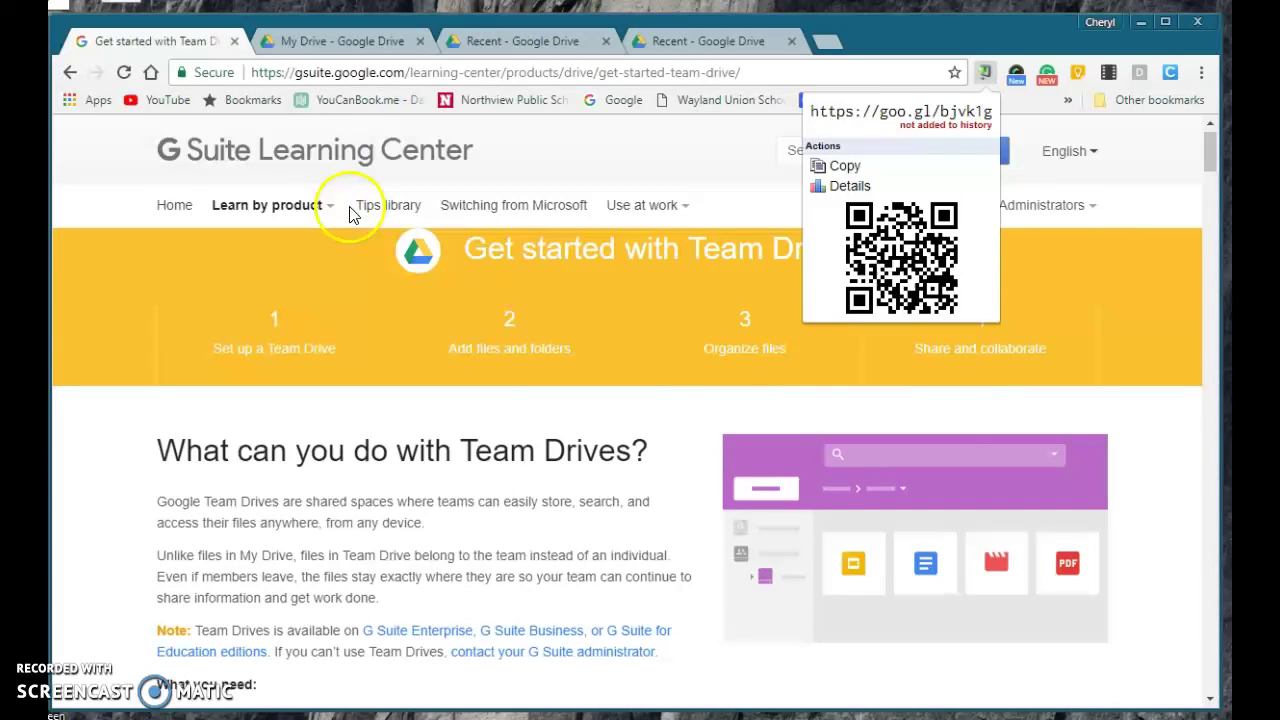
pyautogui.click(343, 45)
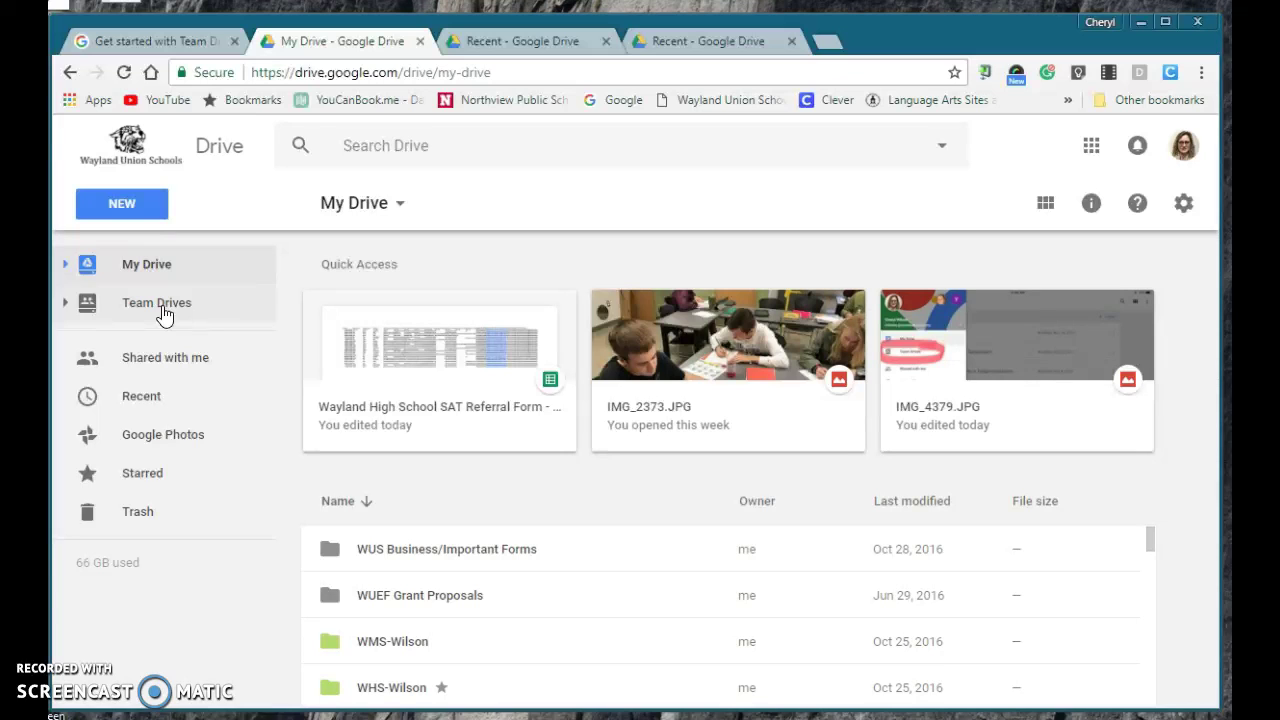
# - From the Team Drives list, cancel a new drive and open Media Specialists instead
pyautogui.click(165, 314)
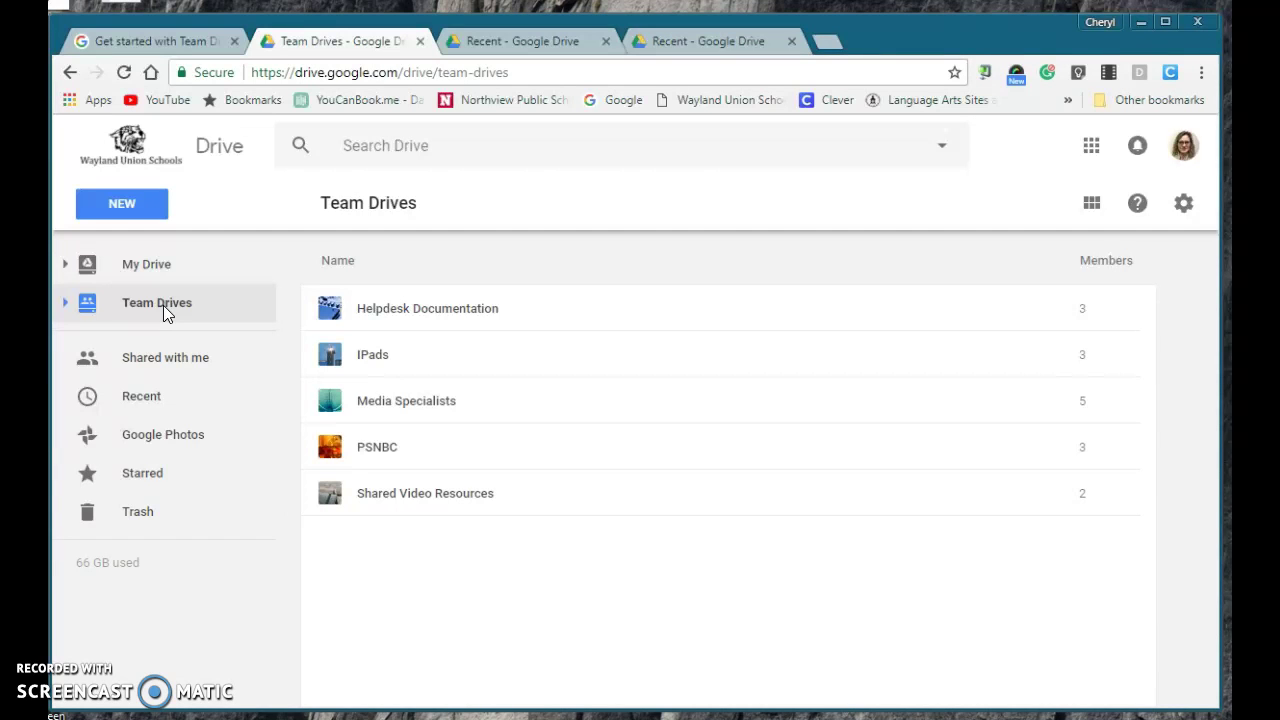
pyautogui.click(153, 215)
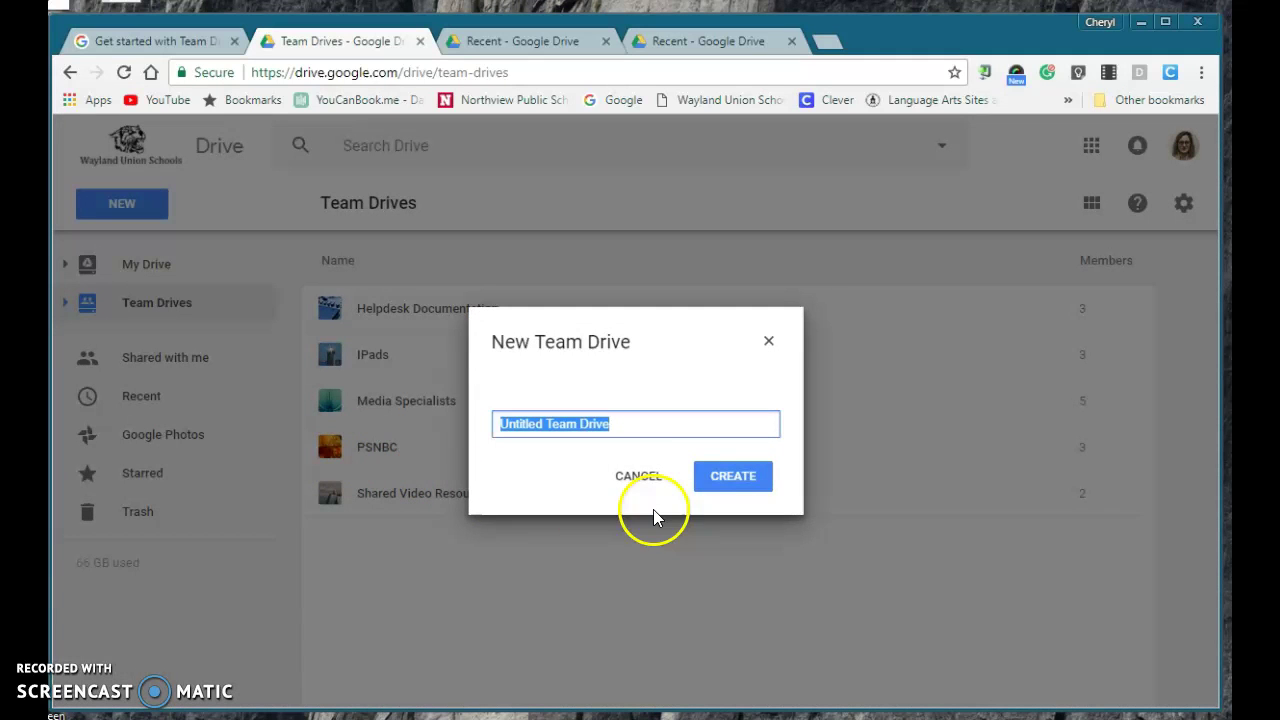
pyautogui.click(648, 480)
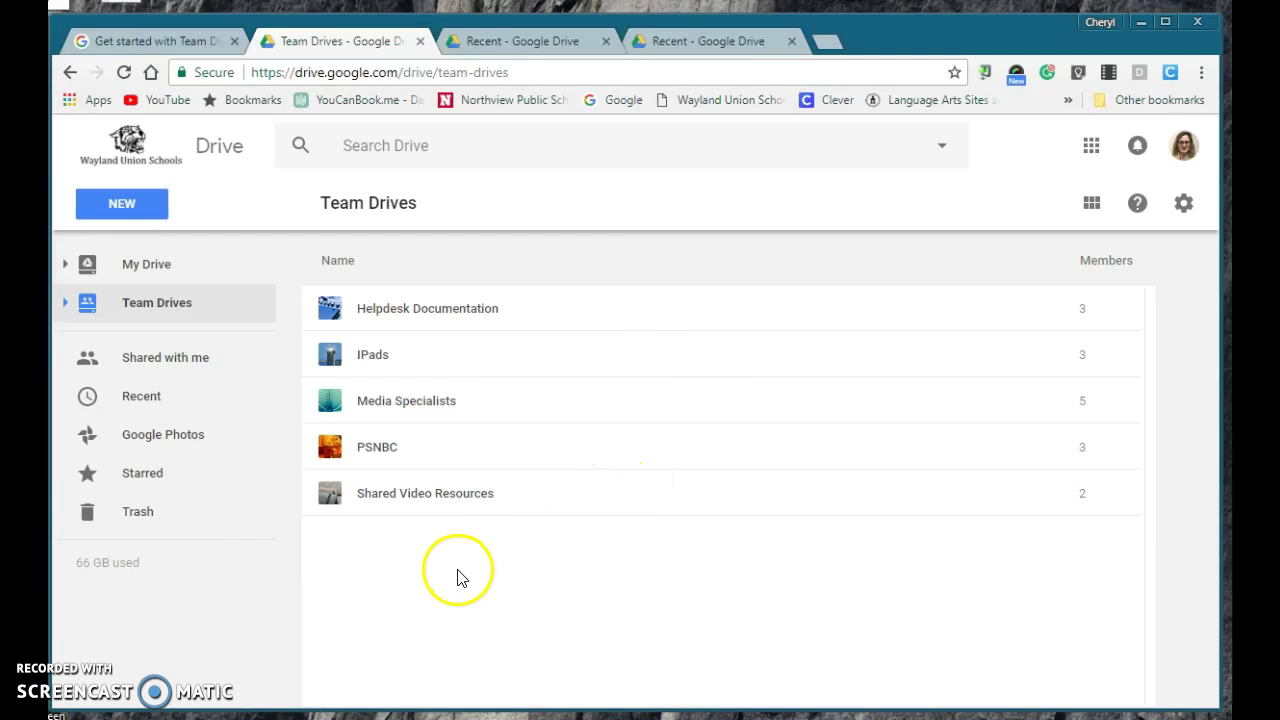
pyautogui.doubleClick(436, 404)
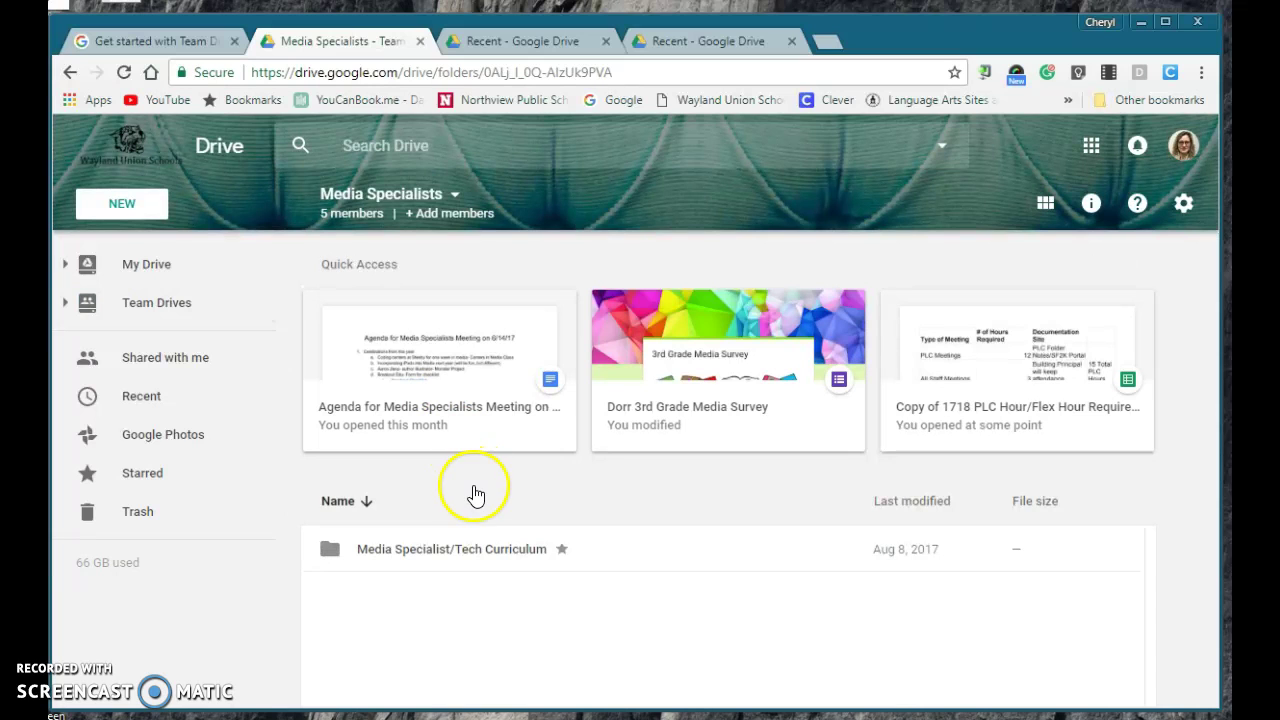
# - Open Add members for Media Specialists and leave the access level at Full access
pyautogui.click(445, 215)
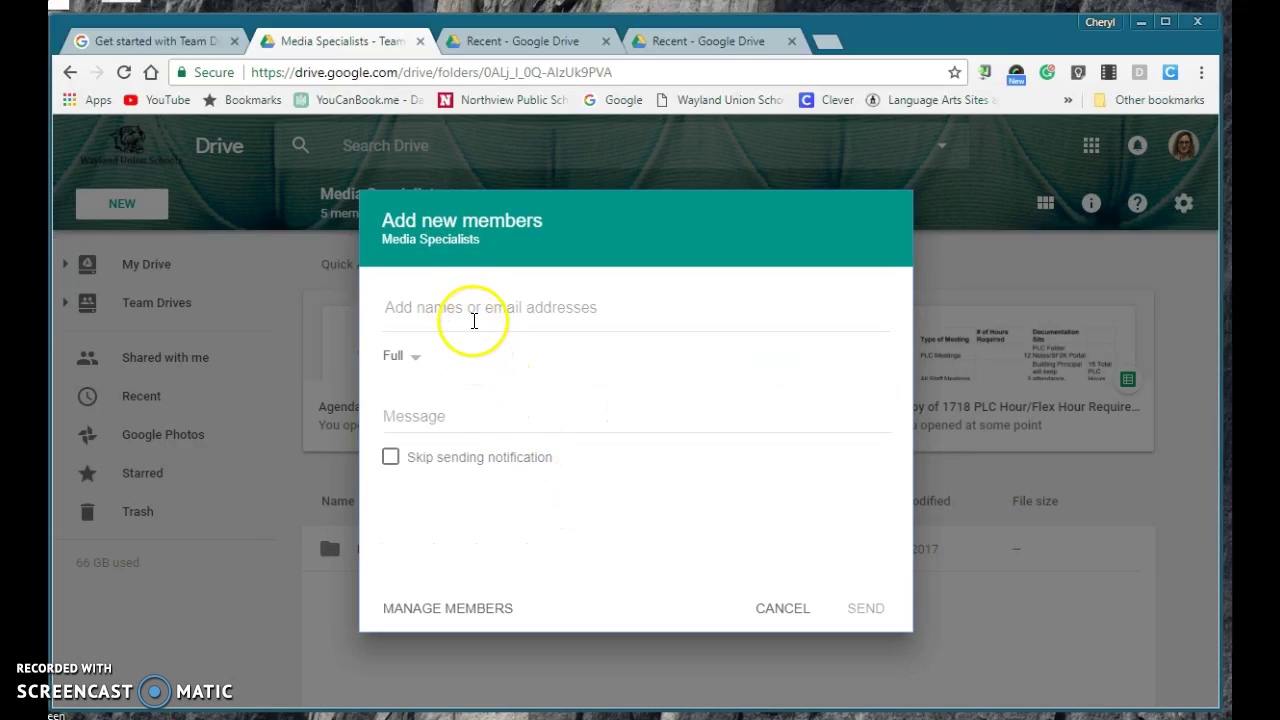
pyautogui.click(420, 363)
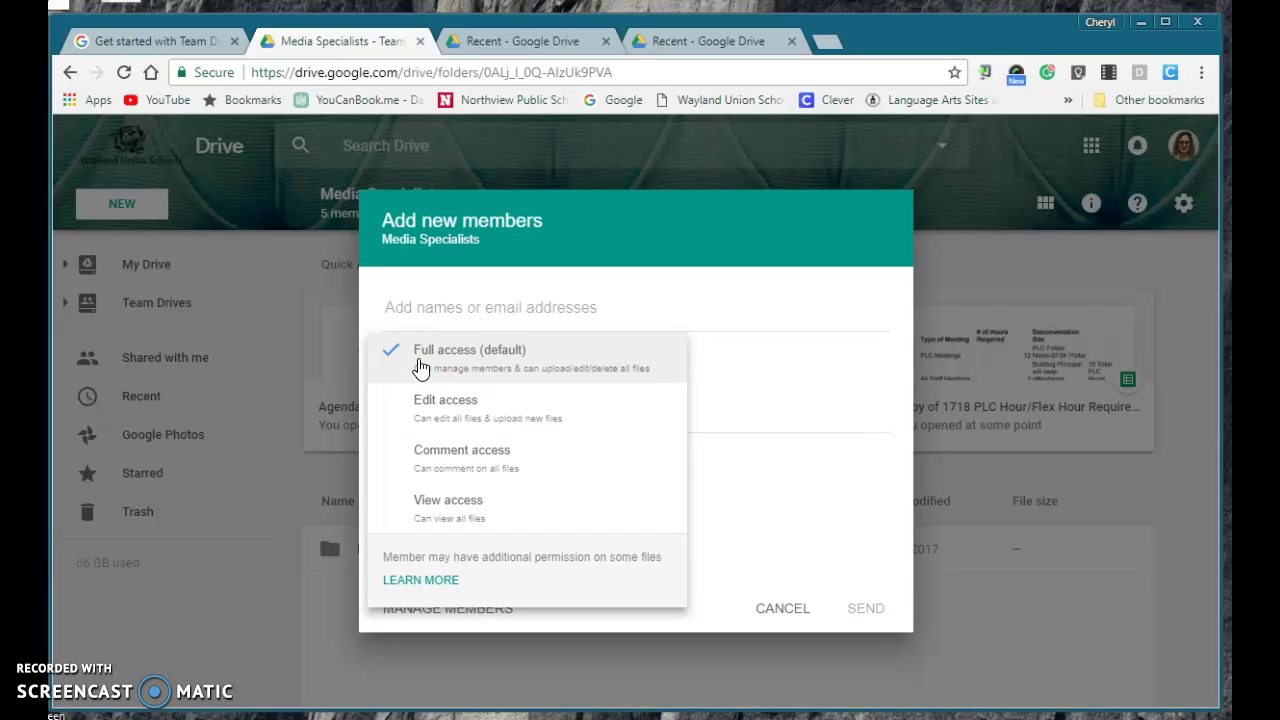
pyautogui.click(722, 626)
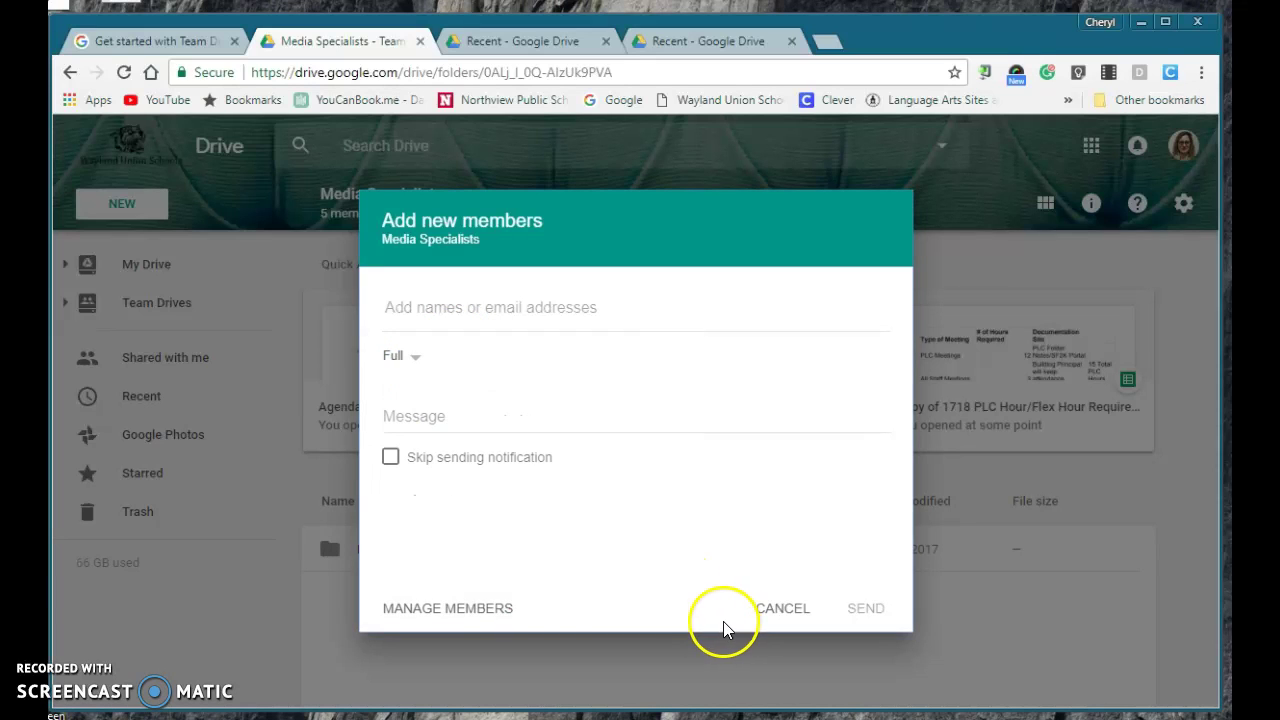
# - Check the five members' access levels in Manage members and close without changes
pyautogui.click(455, 616)
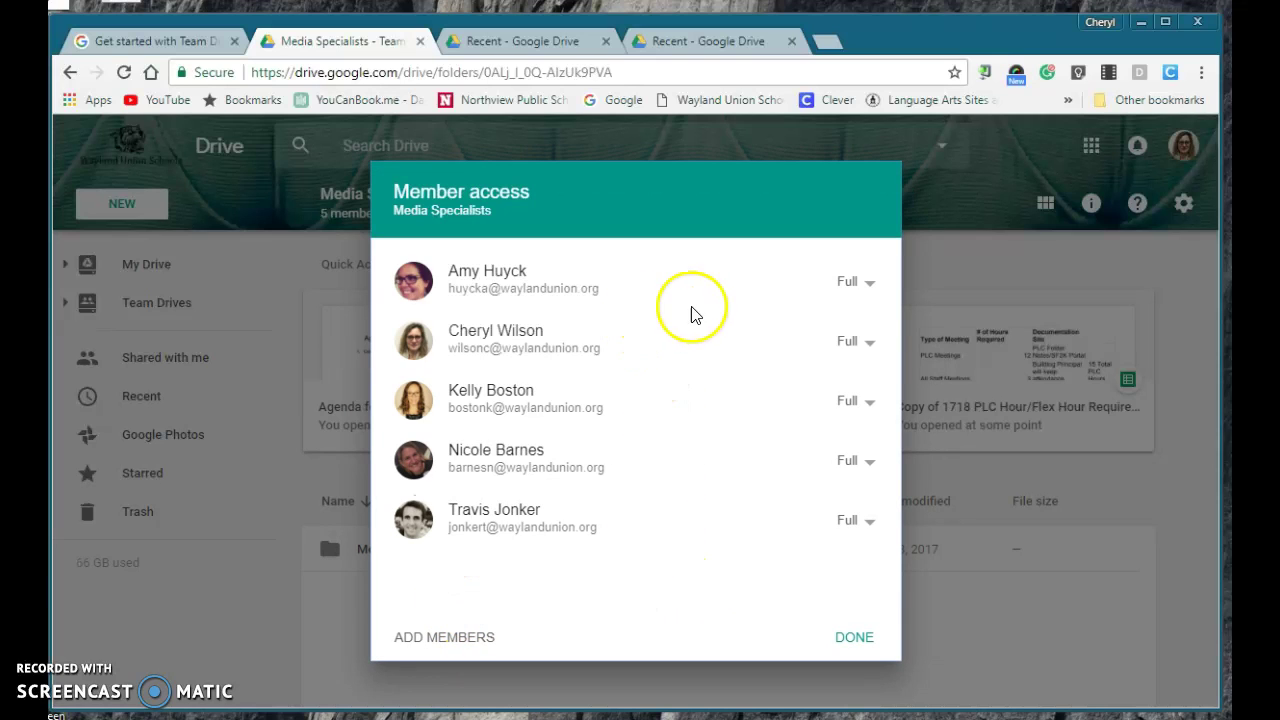
pyautogui.click(858, 282)
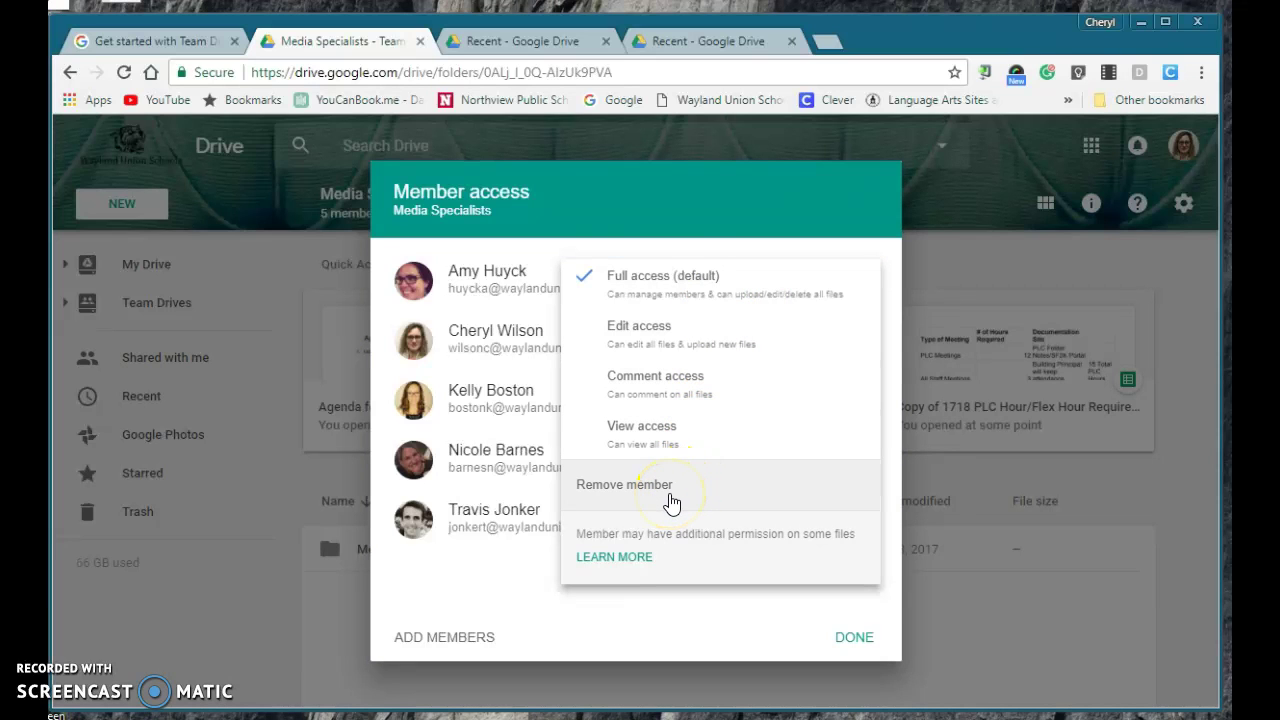
pyautogui.click(852, 642)
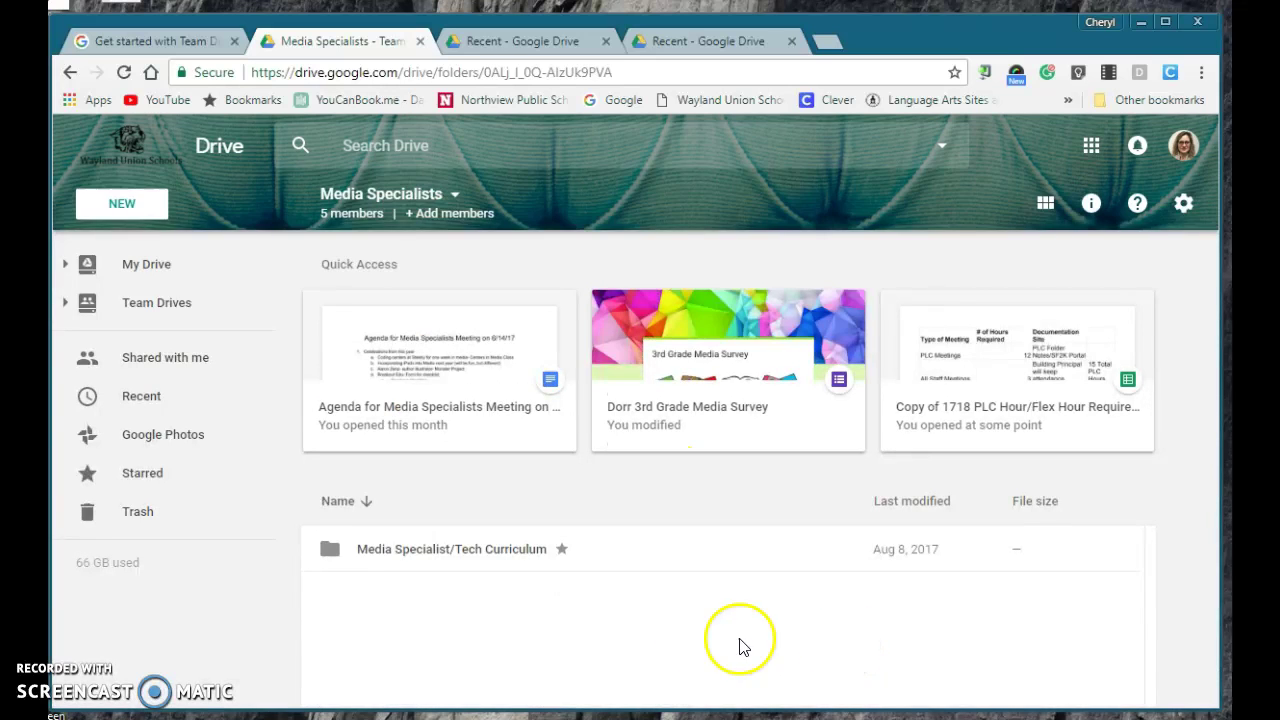
# - Preview the NEW creation menu, dismiss it, and view the IMG_4386.JPG iPad screenshot
pyautogui.click(122, 205)
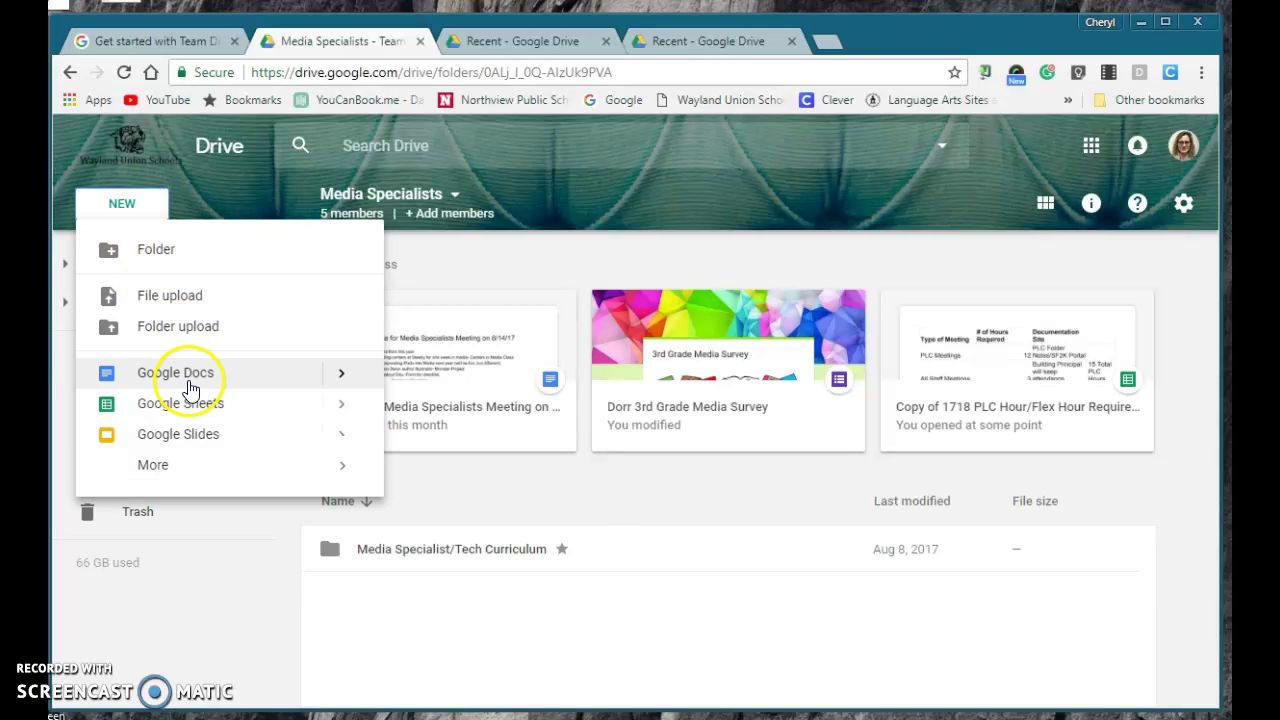
pyautogui.click(490, 498)
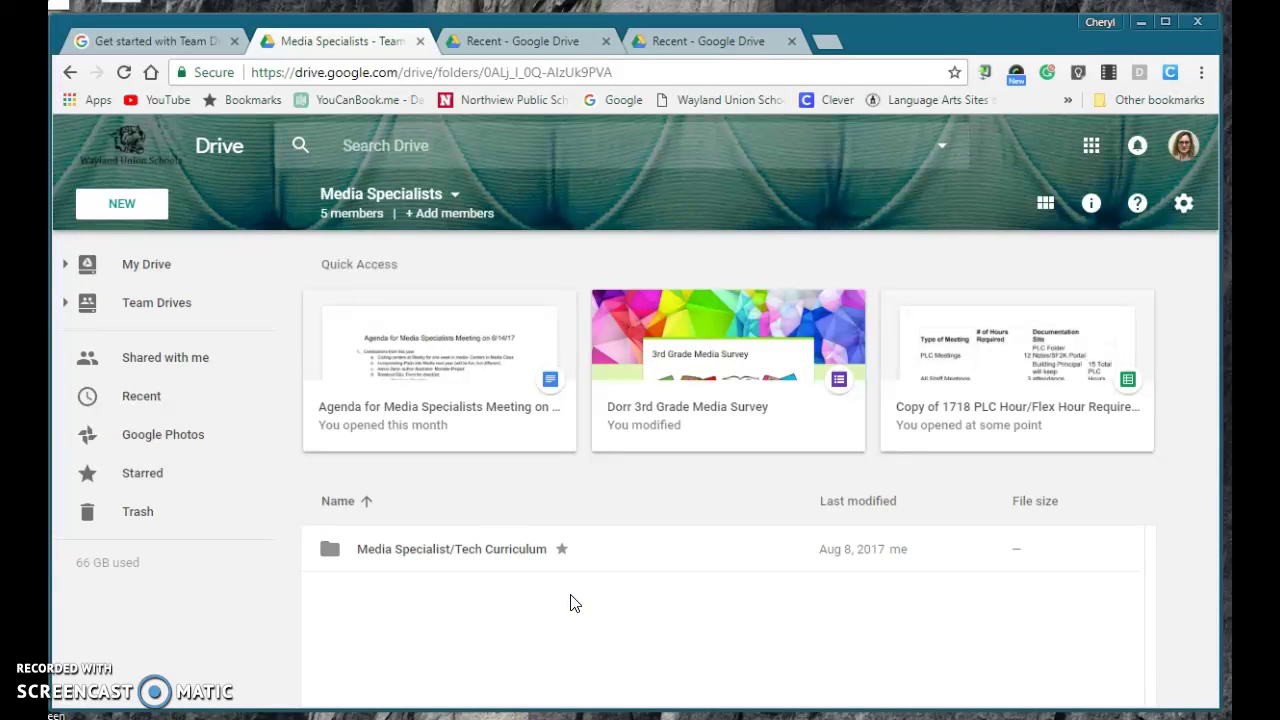
pyautogui.click(432, 198)
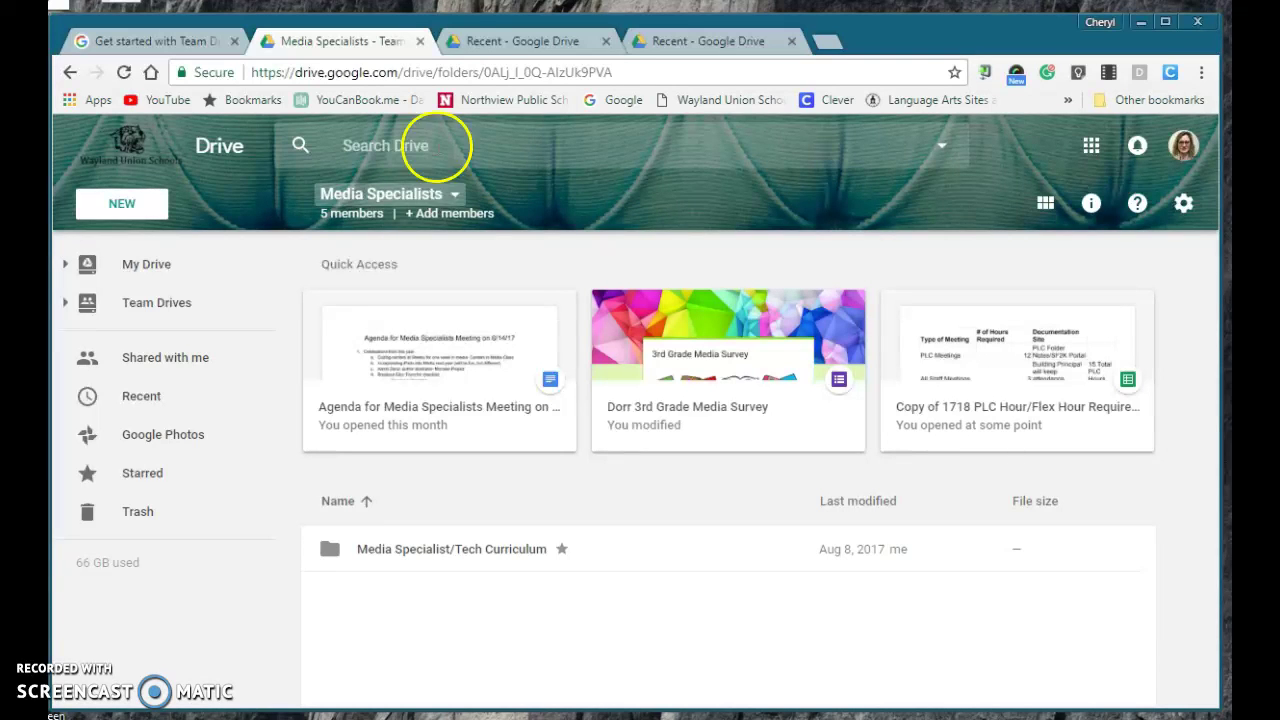
# - Switch to IMG_4379.JPG, the iPad screenshot with Team Drives circled in the side menu
pyautogui.click(534, 40)
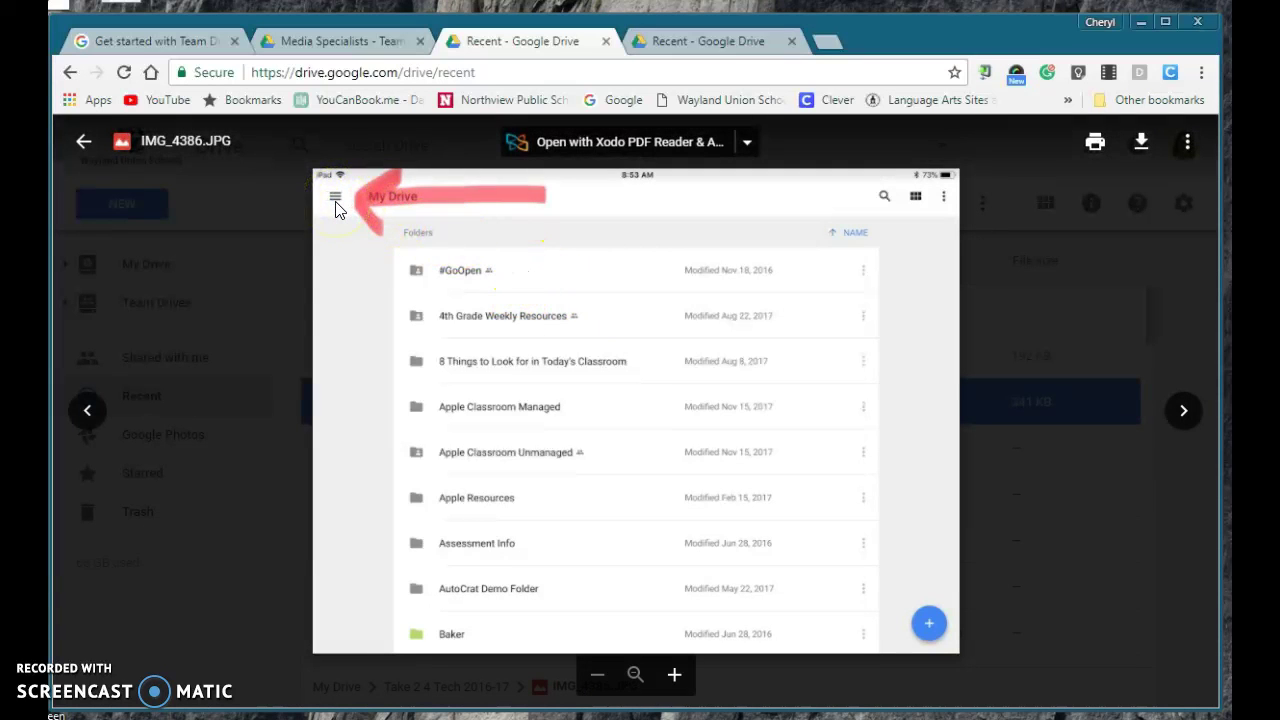
pyautogui.click(735, 40)
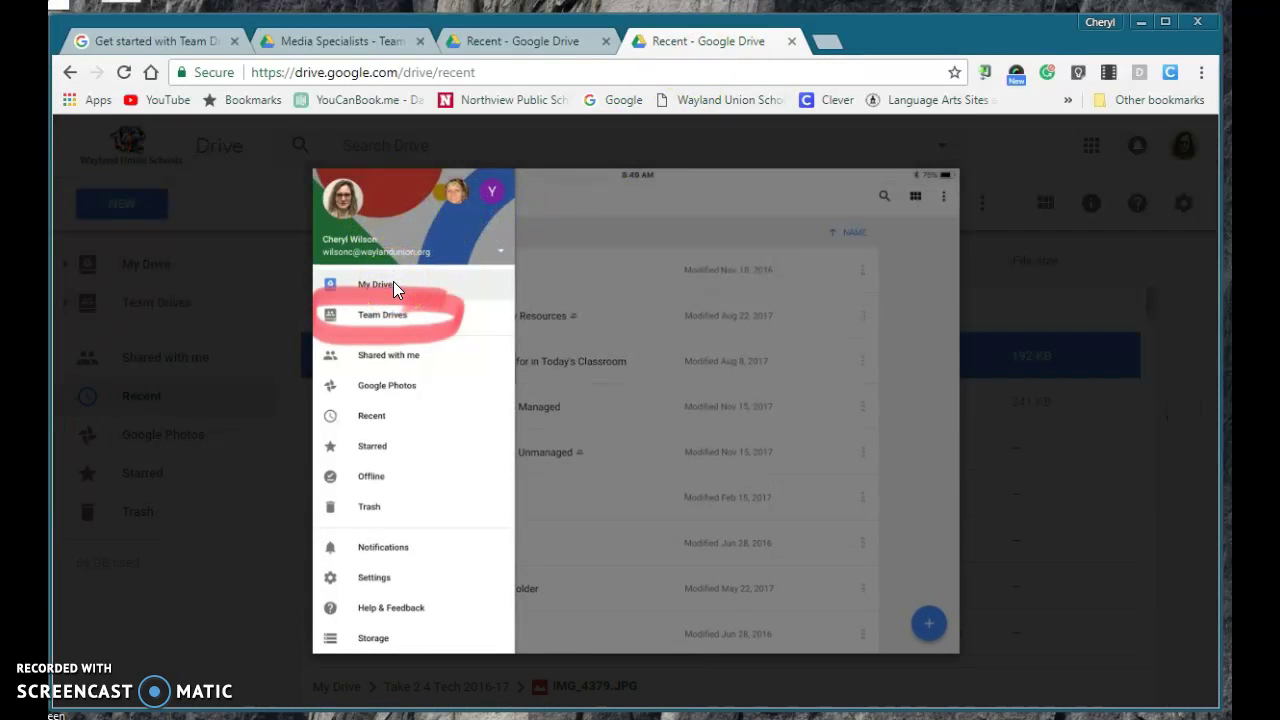
pyautogui.click(357, 195)
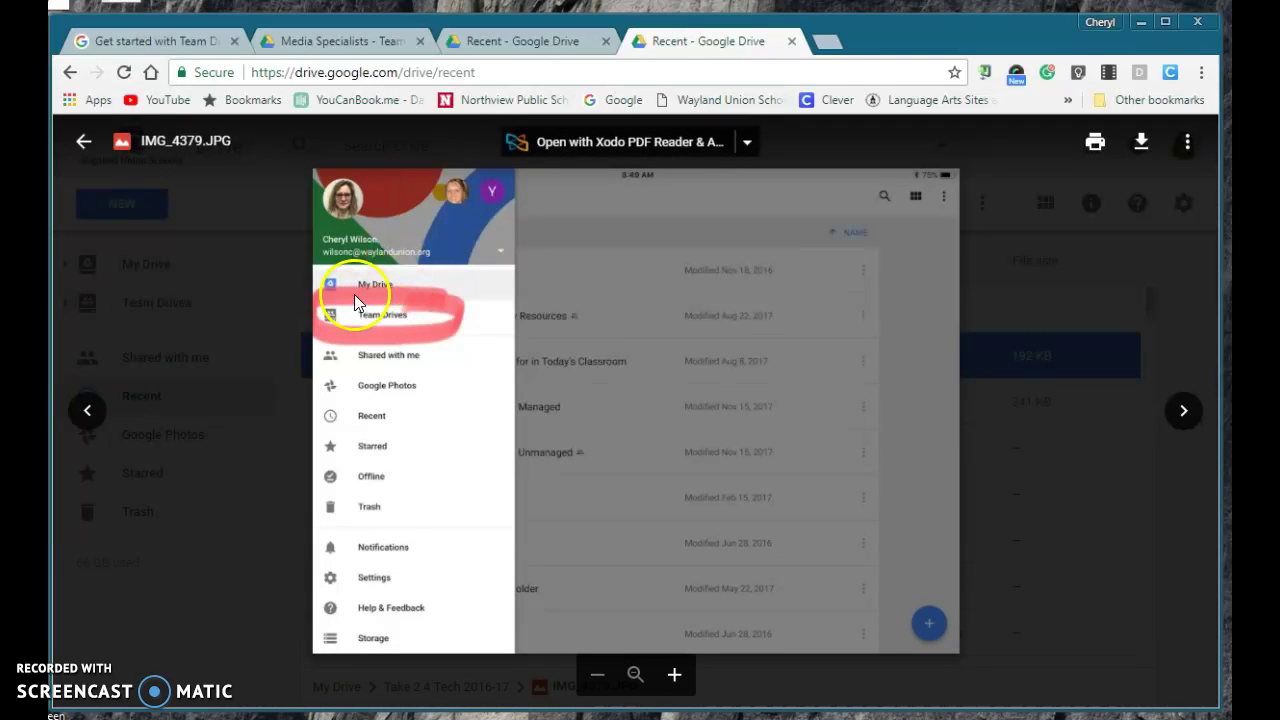